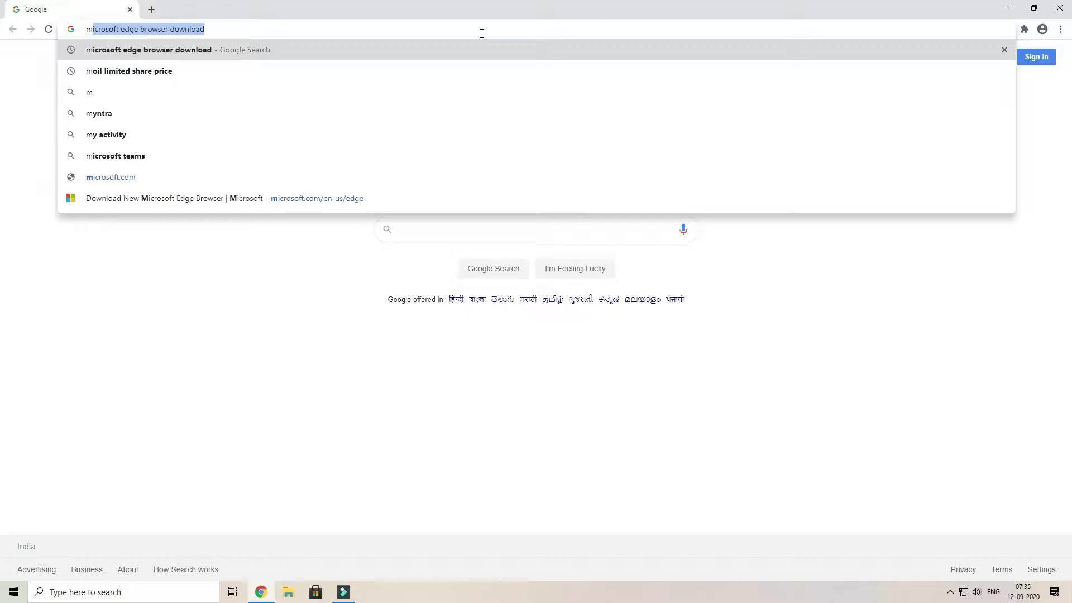
Search Google for "microsoft edge browser download" and open Microsoft's official Edge download page
key(End)
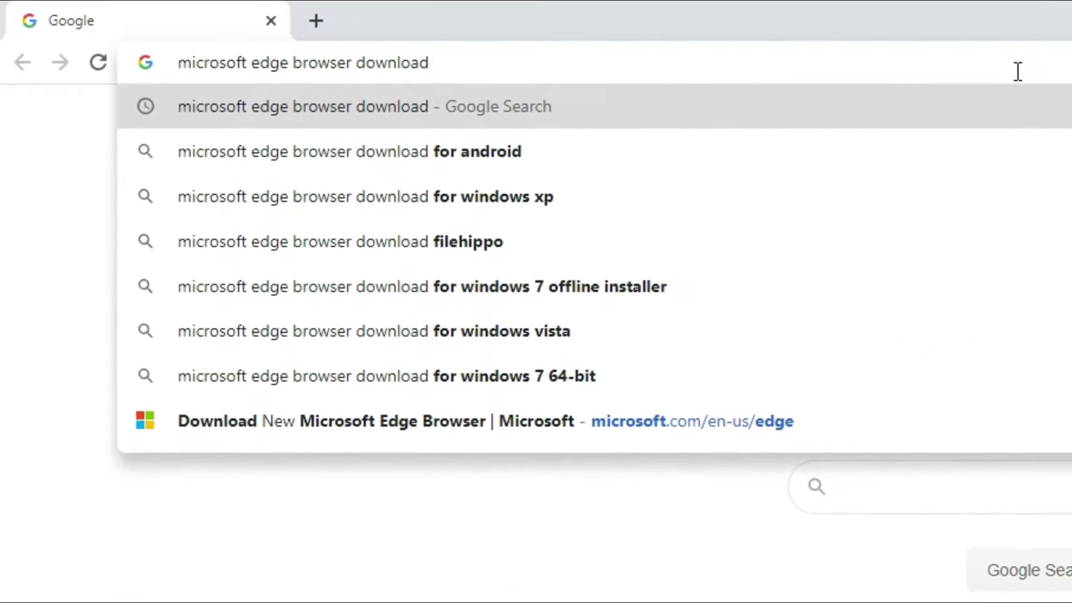
key(Return)
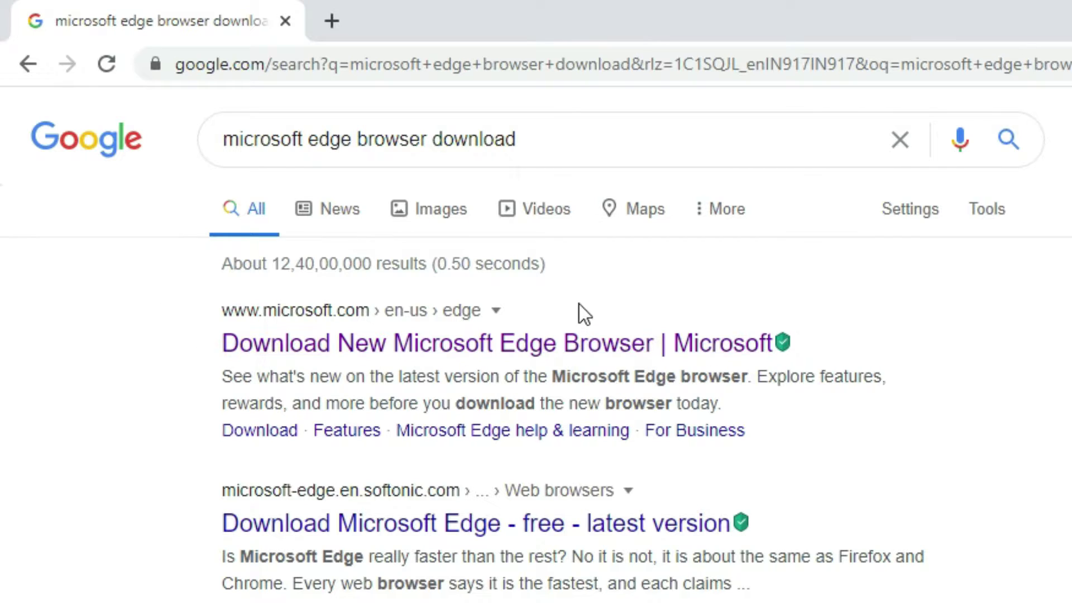
click(570, 334)
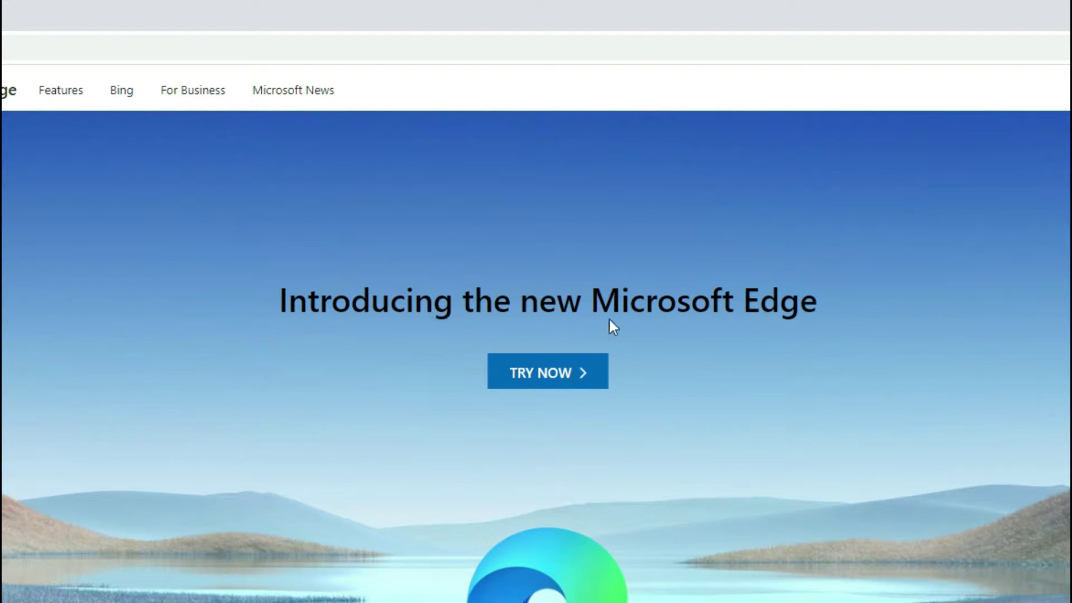
Open the Edge trial page in Microsoft Edge and download the new version for Windows 10, accepting the license terms
click(555, 376)
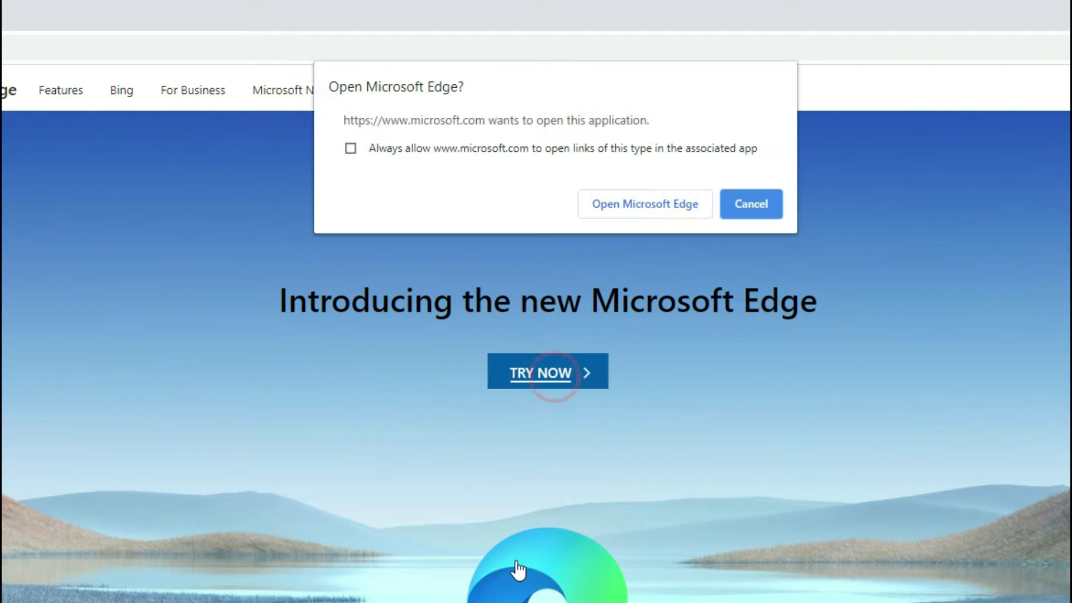
click(646, 213)
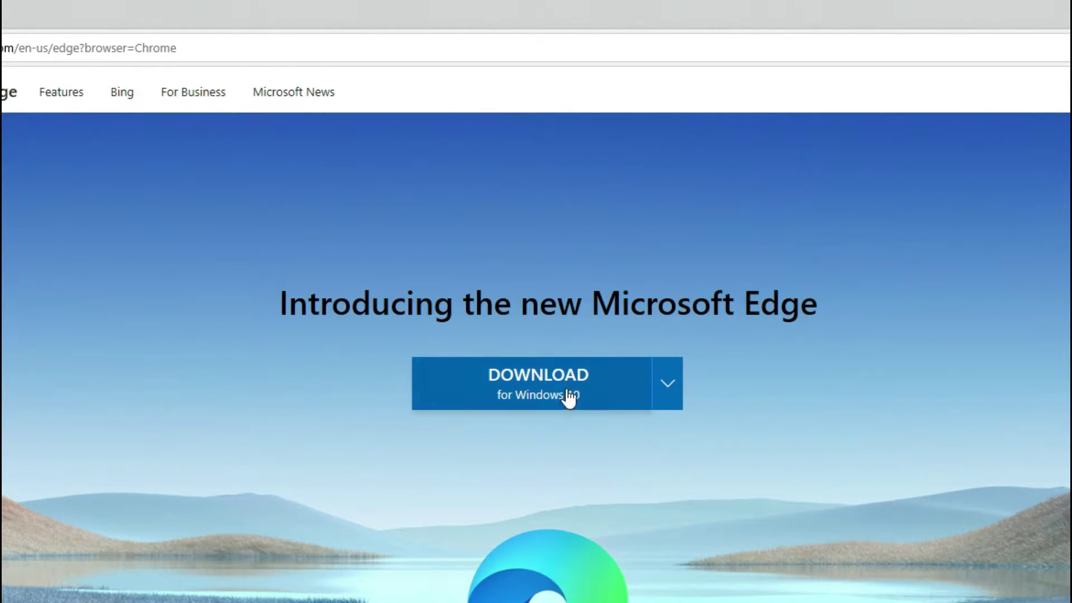
click(611, 400)
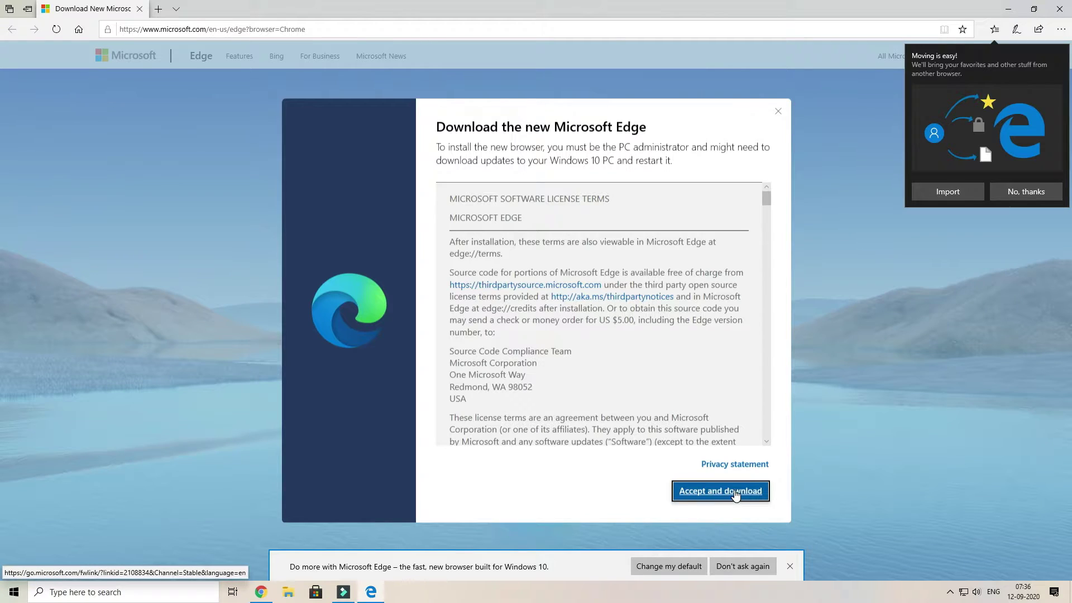
click(735, 493)
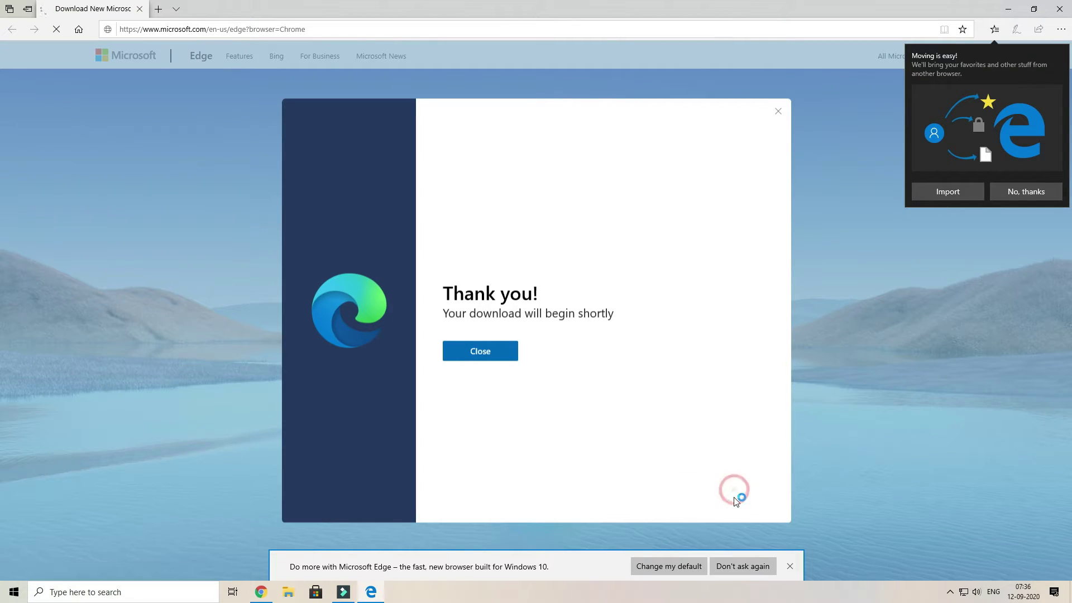
click(493, 351)
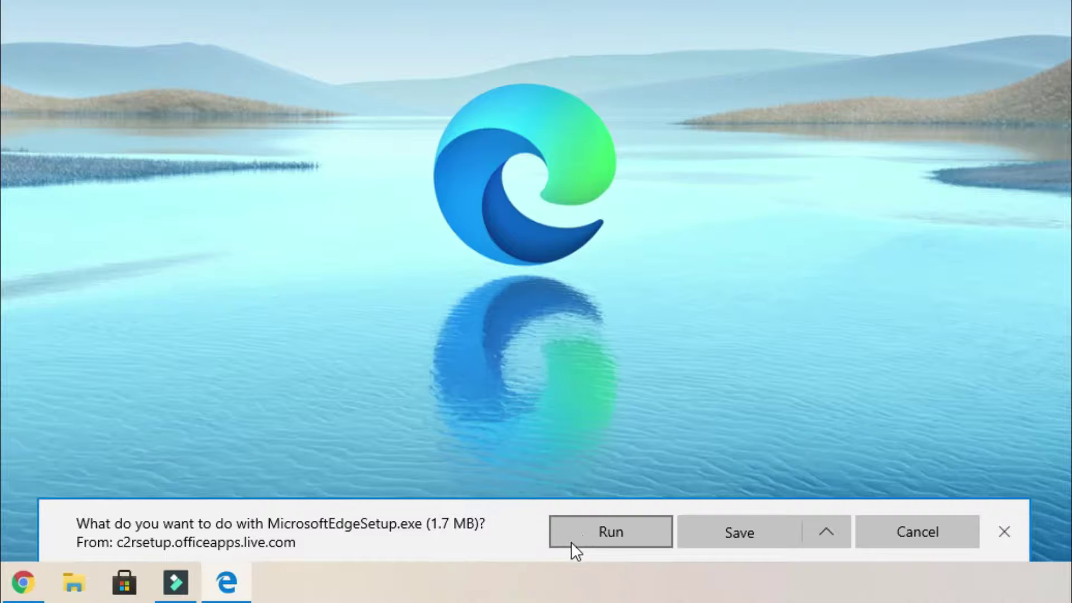
Run MicrosoftEdgeSetup.exe, allowing it to make changes to the device and to close the old Edge for the installation
click(621, 535)
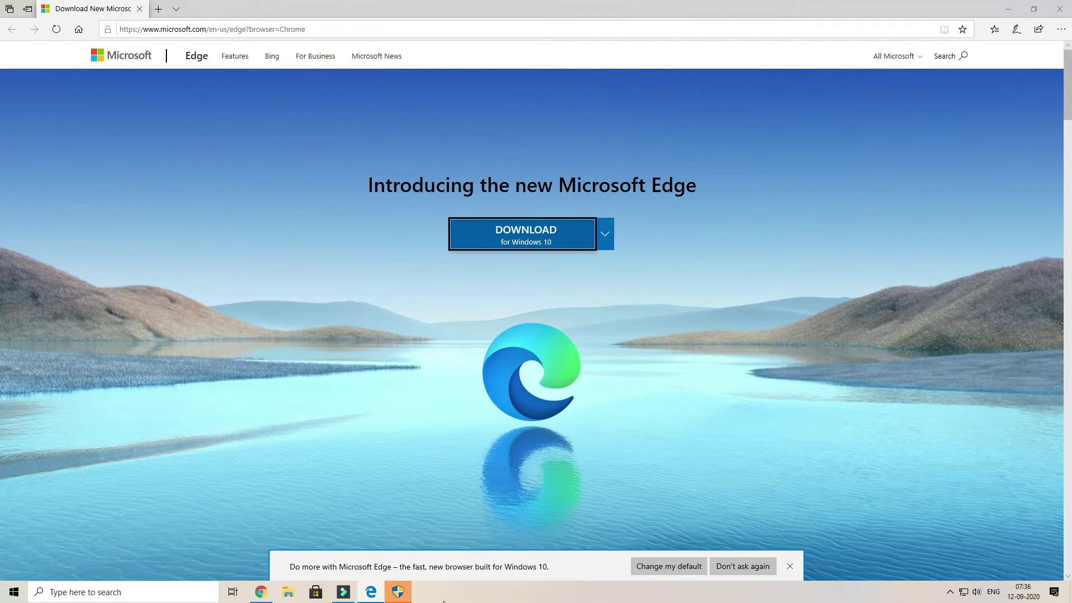
click(398, 592)
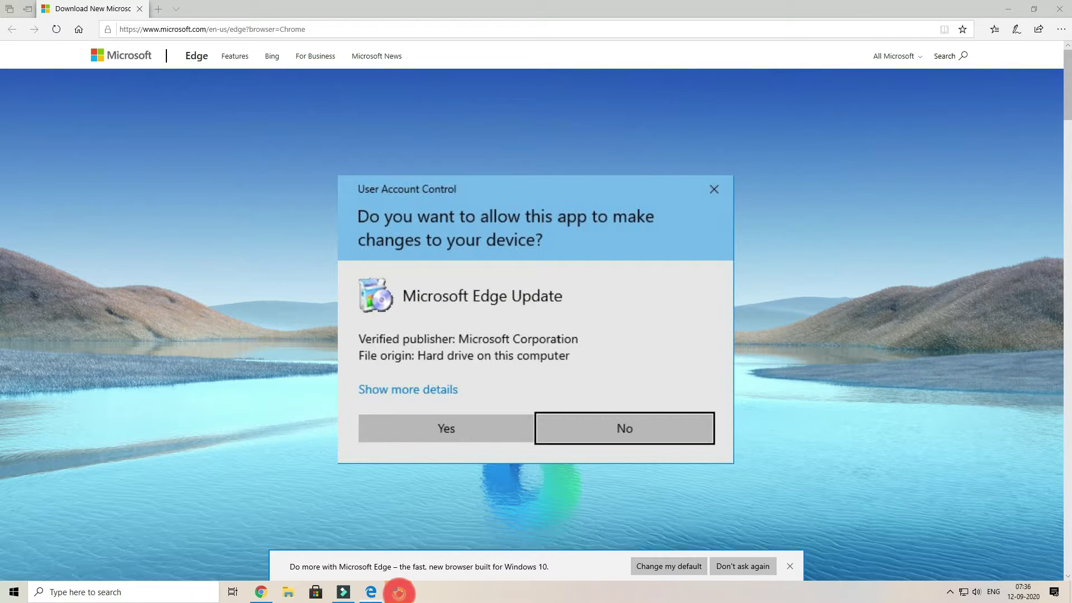
click(446, 428)
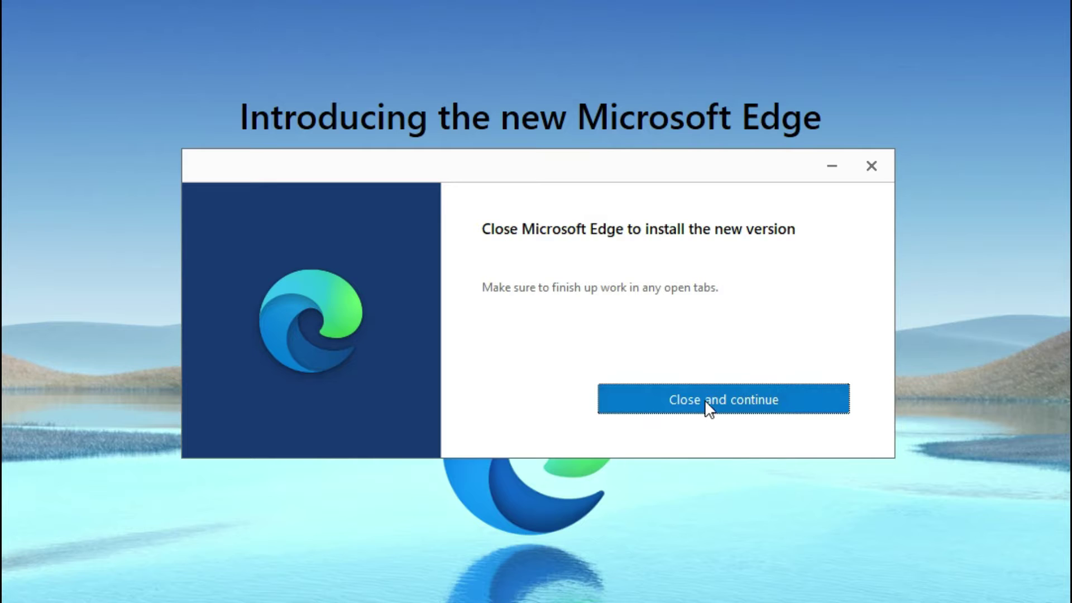
click(705, 401)
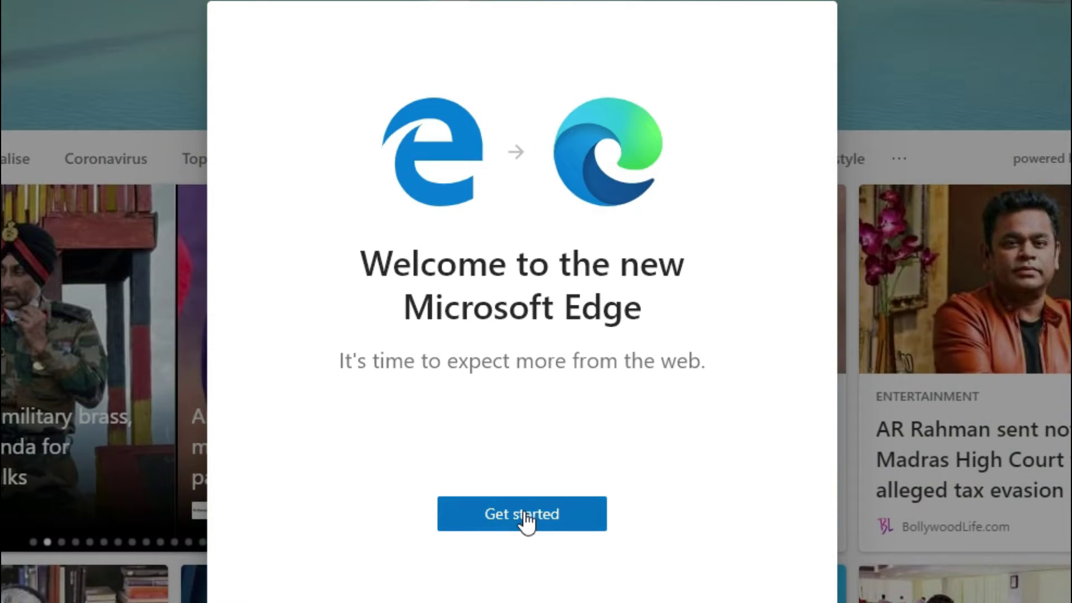
Start the first-run setup of the new Microsoft Edge and continue without importing browser data
click(524, 515)
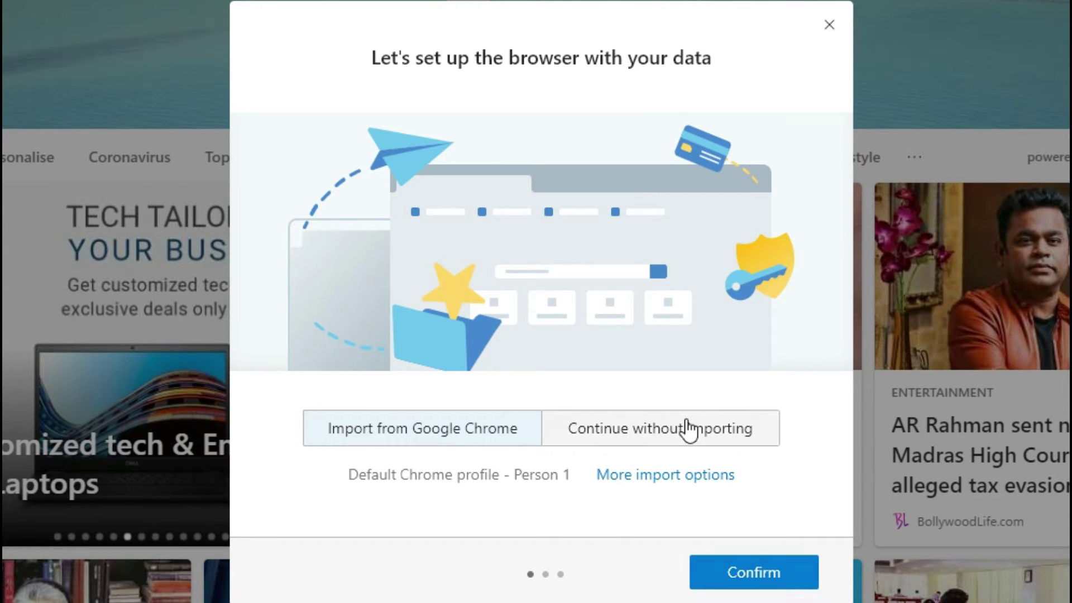
click(667, 441)
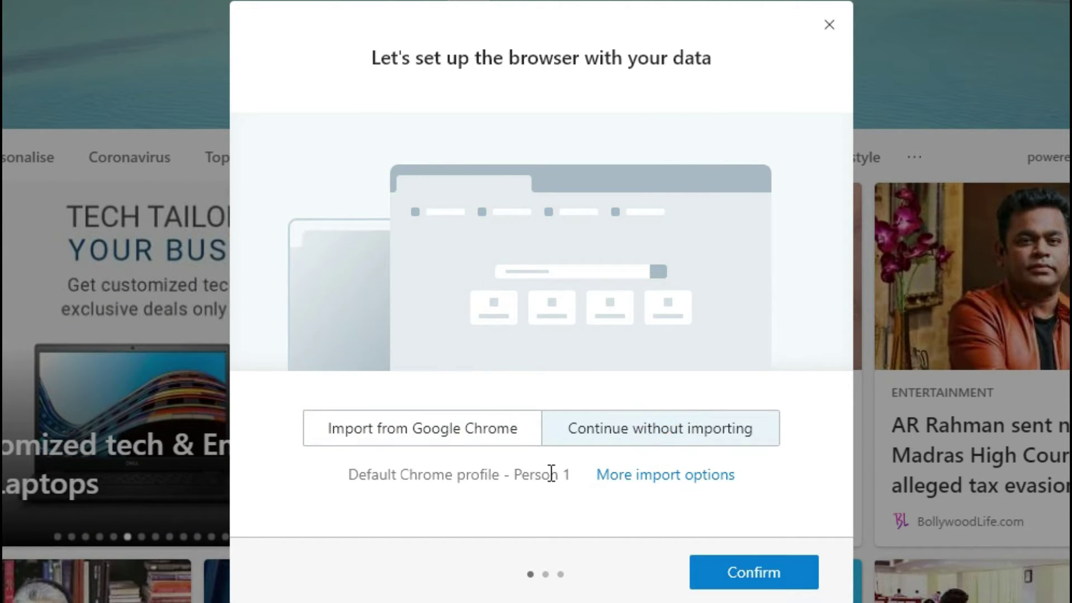
click(727, 569)
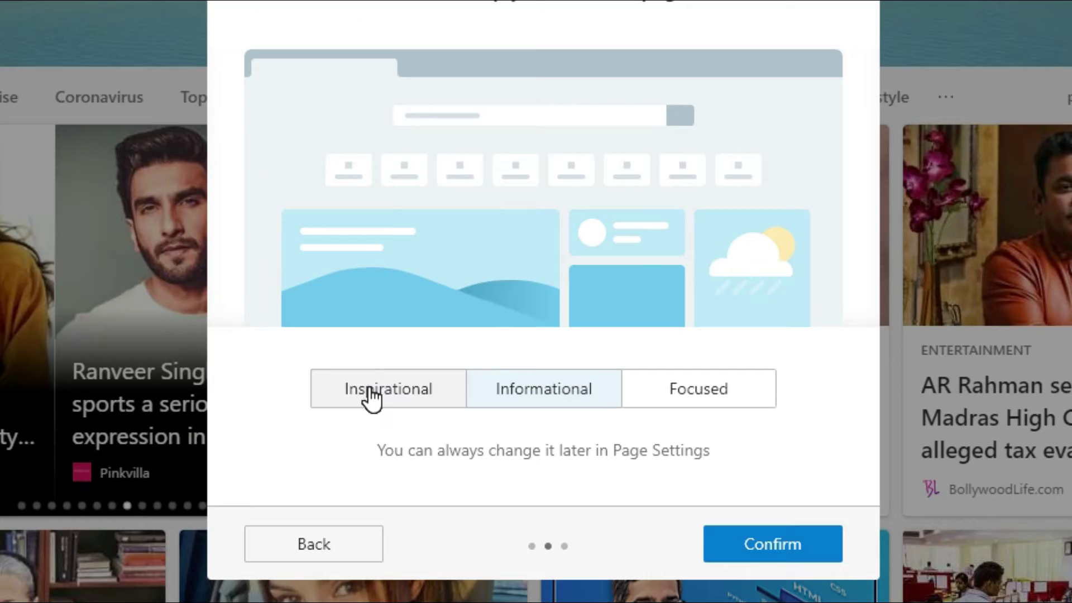
Preview the Inspirational, Informational and Focused layouts for the new tab page
click(369, 389)
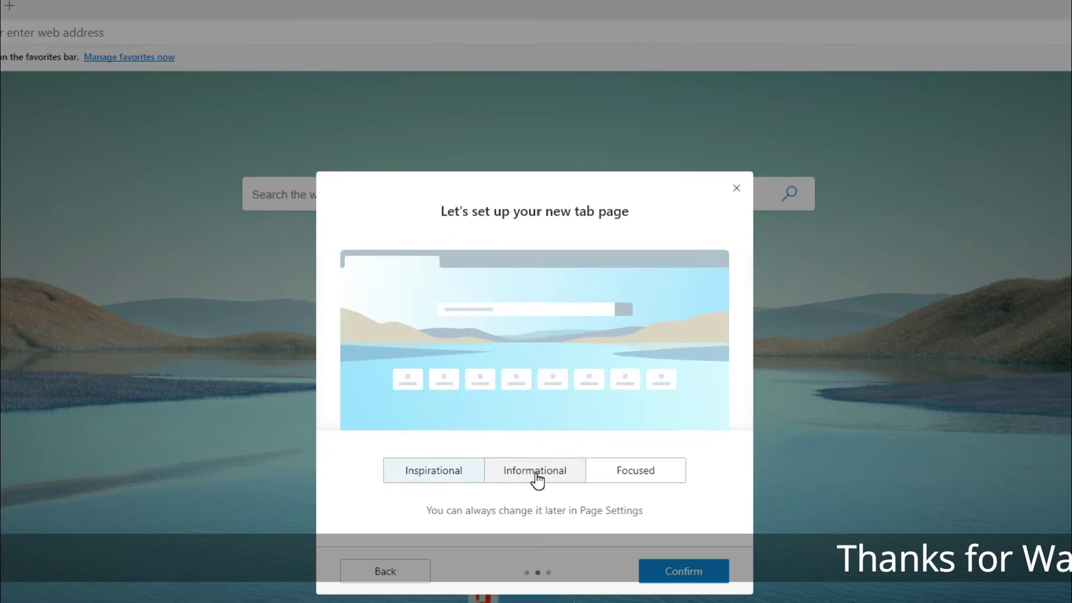
click(537, 356)
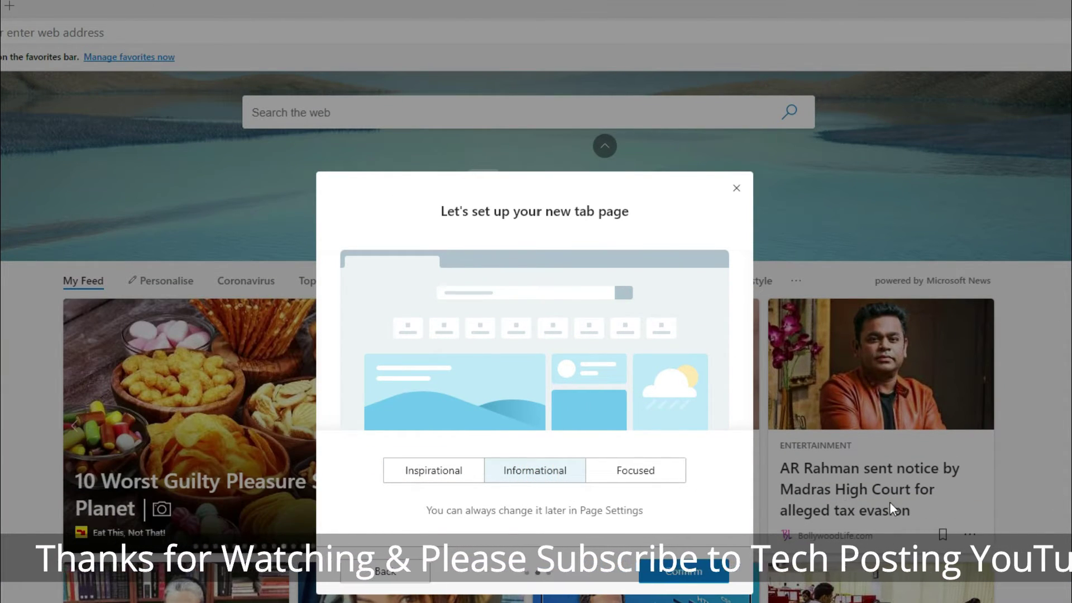
click(650, 474)
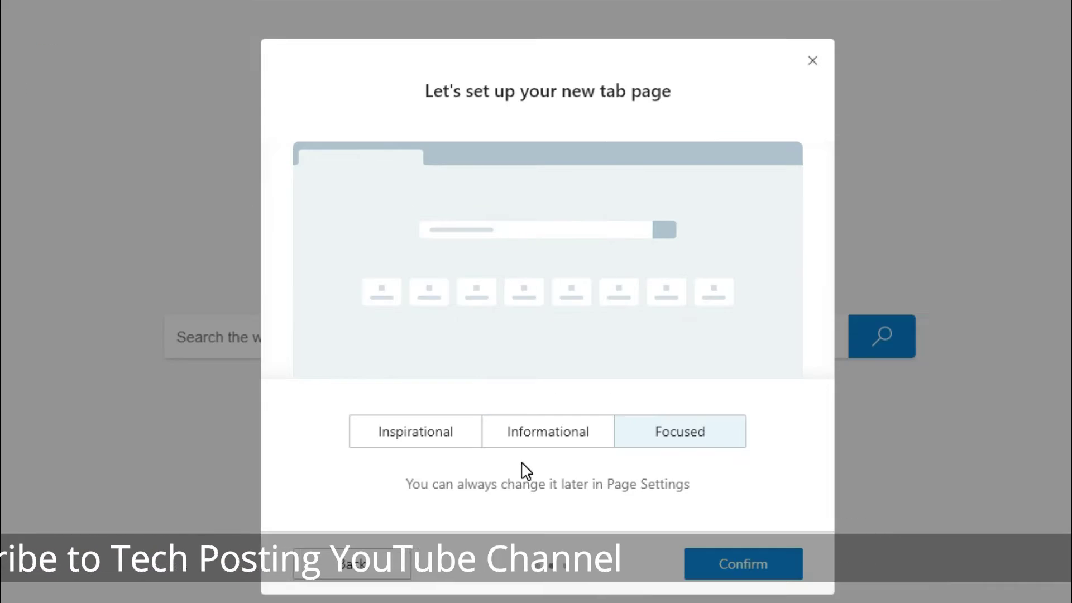
click(435, 441)
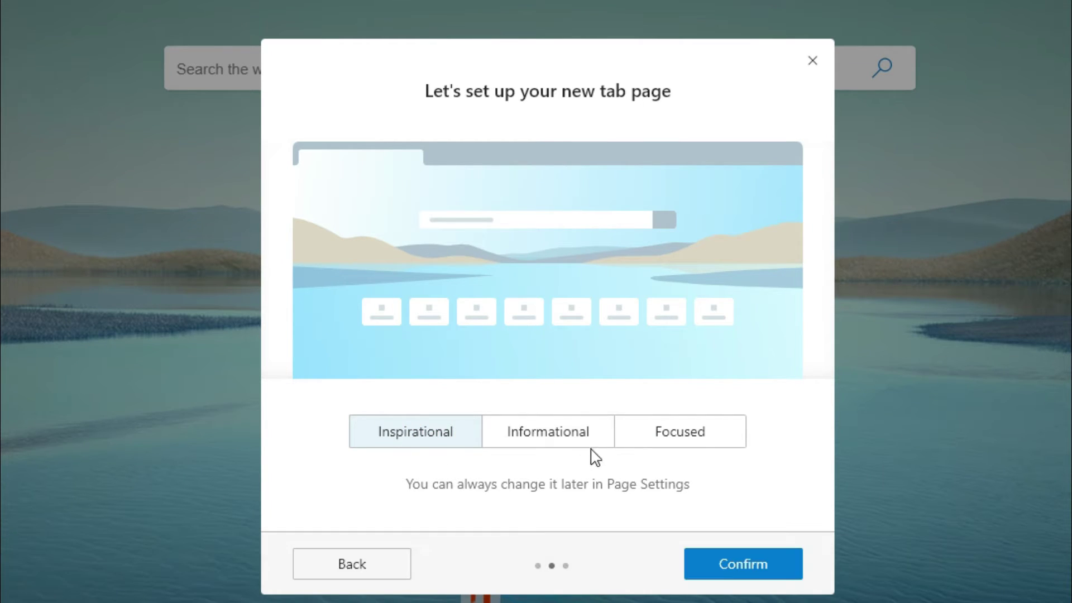
click(577, 437)
Set the new tab page to the Inspirational layout and finish the setup without signing in
click(439, 434)
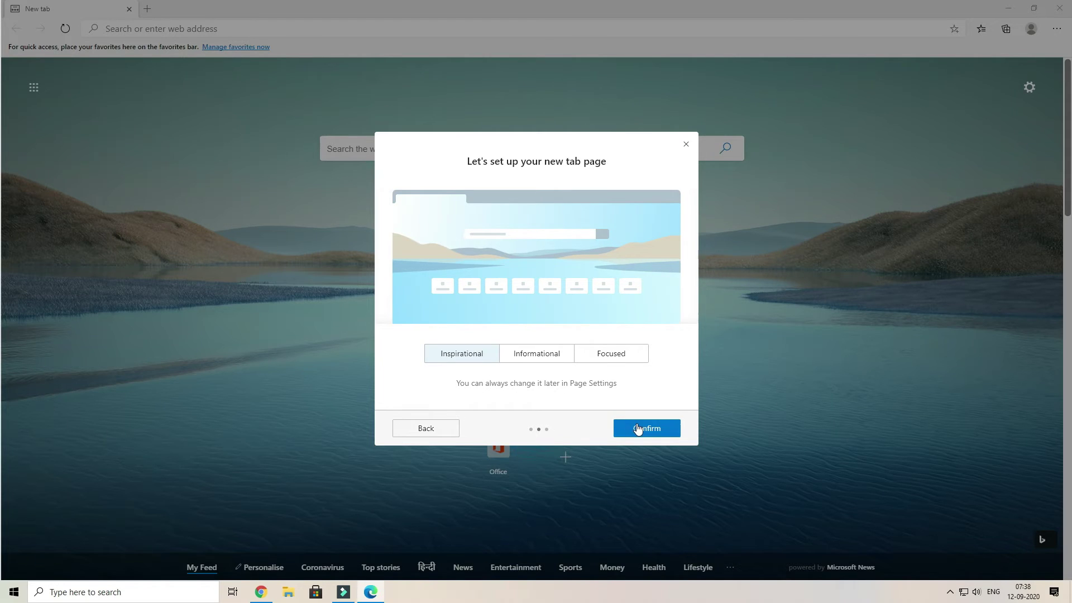
click(727, 562)
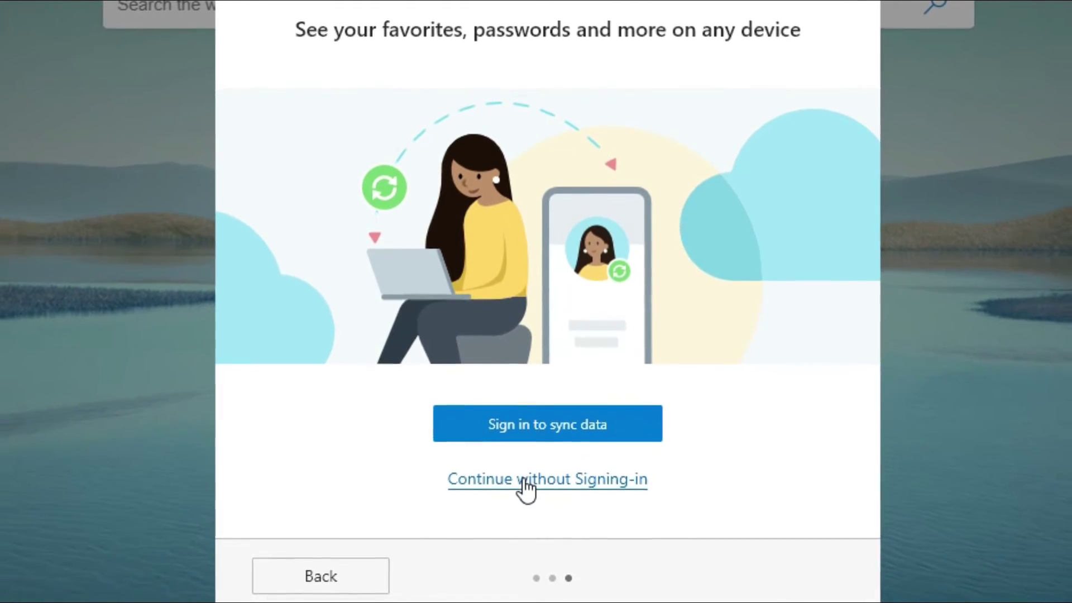
click(524, 481)
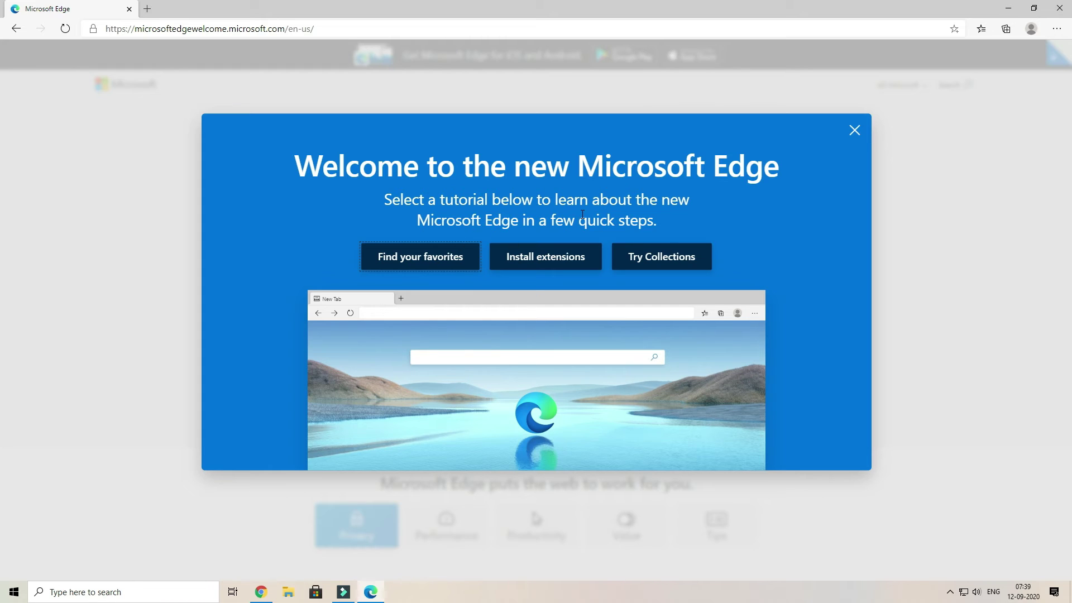
Close the welcome tutorial dialog and look over the Microsoft Edge welcome page
click(855, 130)
scroll(701, 295, down, 8)
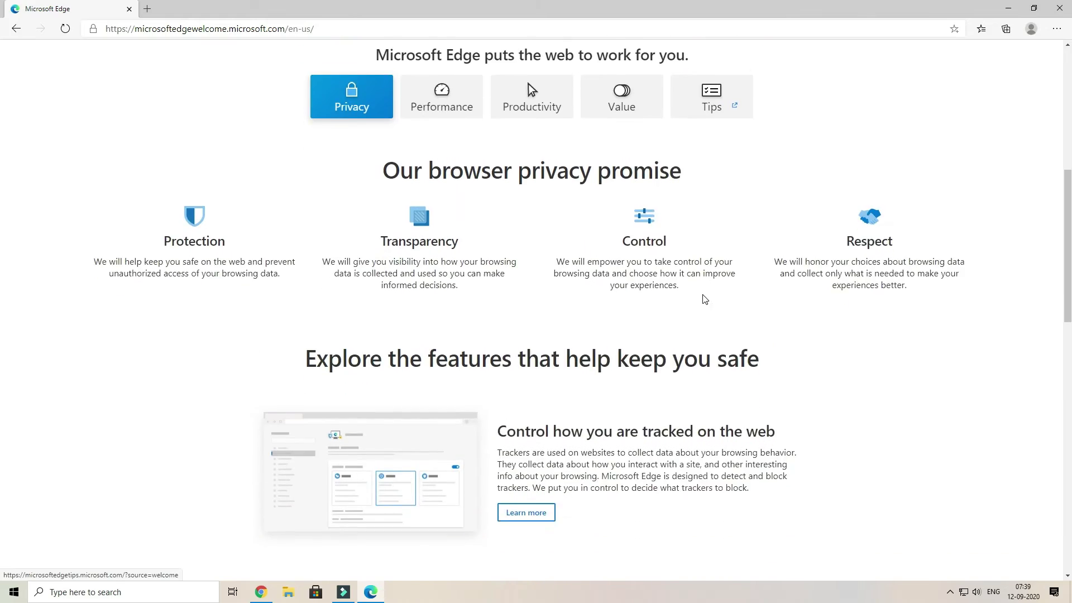
scroll(705, 299, up, 4)
scroll(705, 298, up, 5)
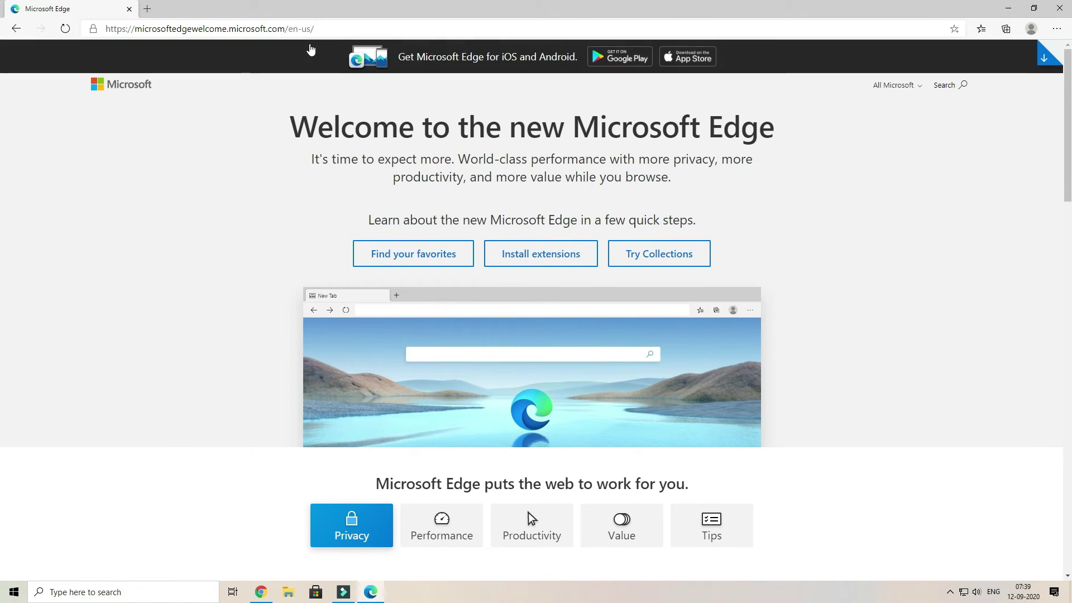
Go to google.com in the newly installed browser
click(344, 29)
text(g)
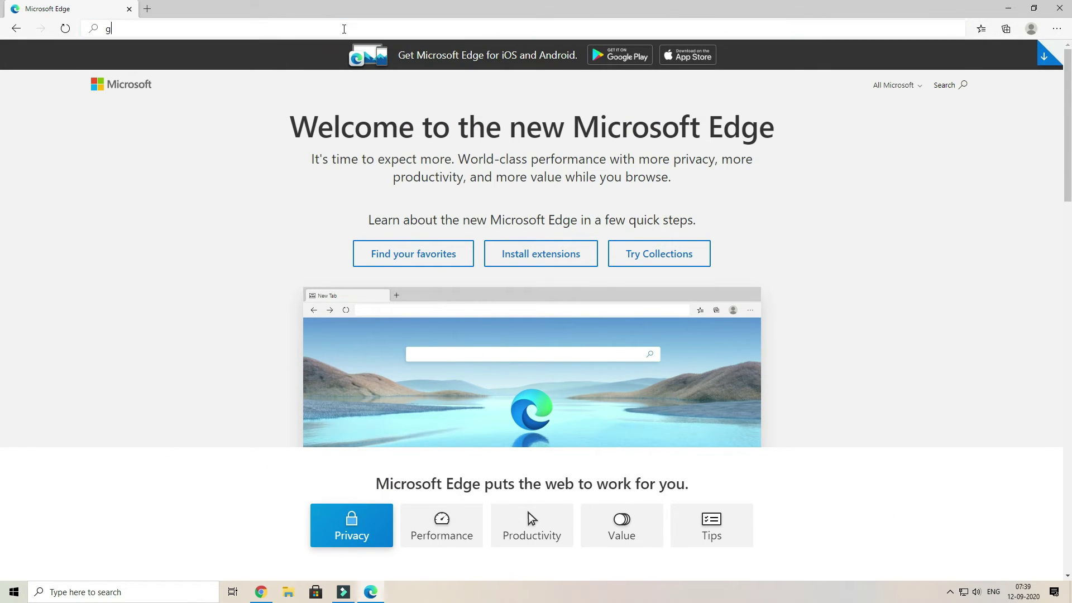
text(oogle.com)
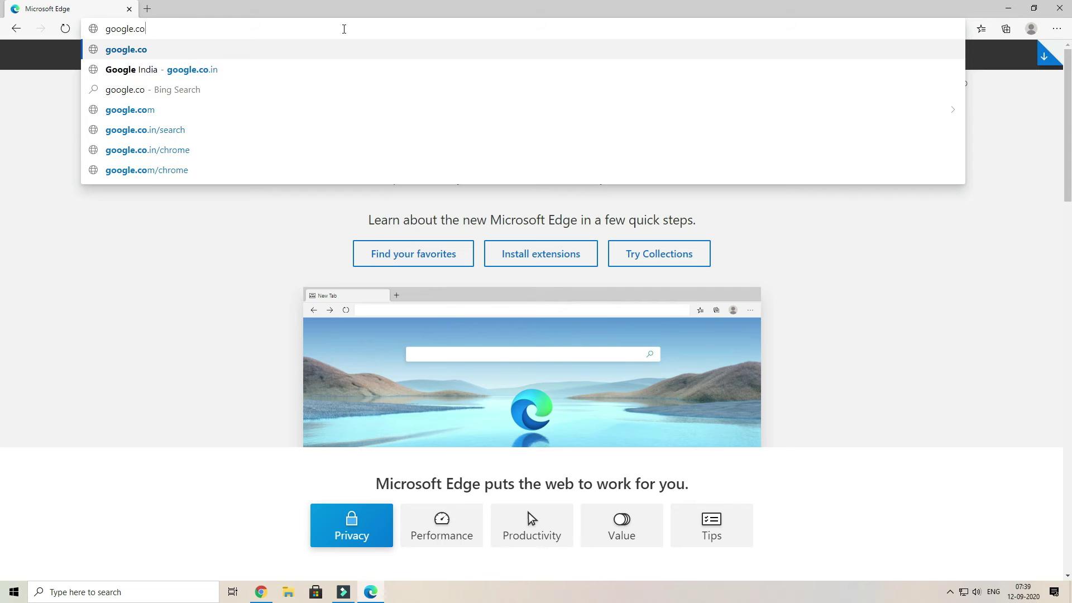
key(Return)
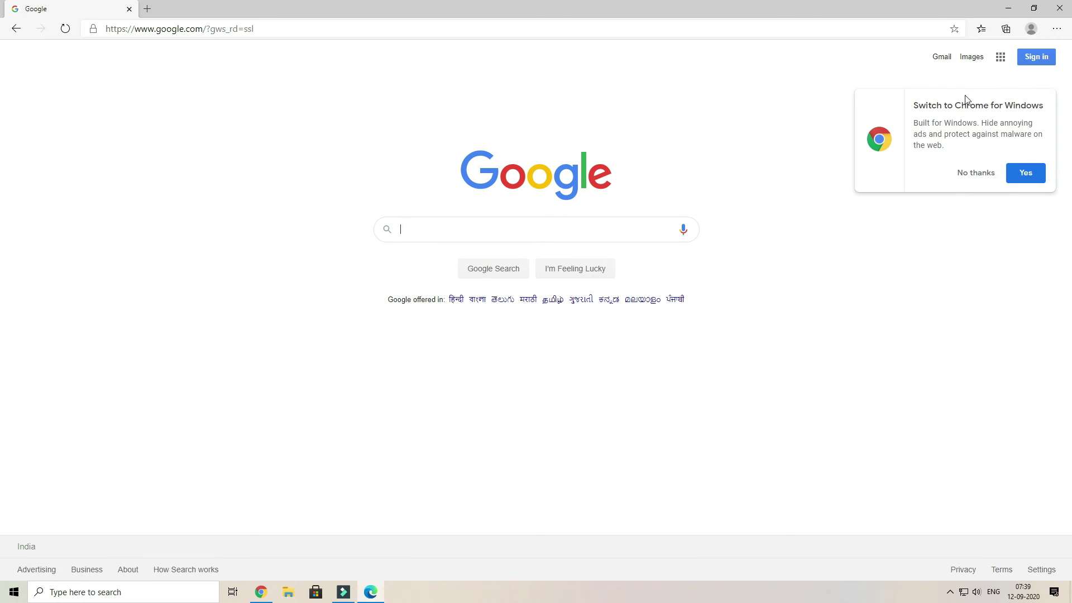
Dismiss the Switch to Chrome promotion on the Google homepage and briefly check the Google apps list
click(899, 70)
click(1000, 56)
click(787, 167)
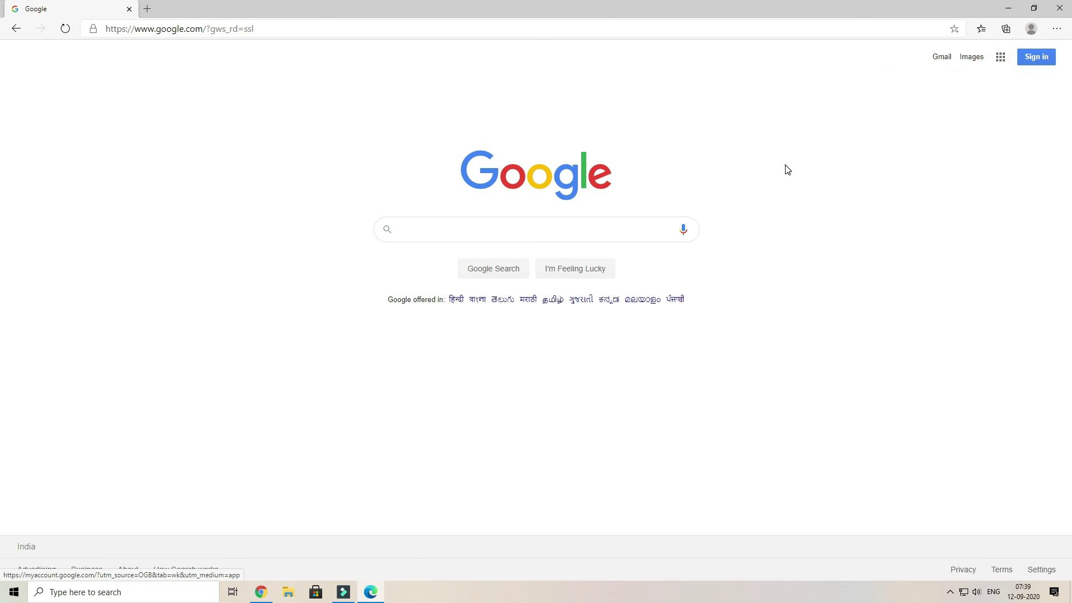